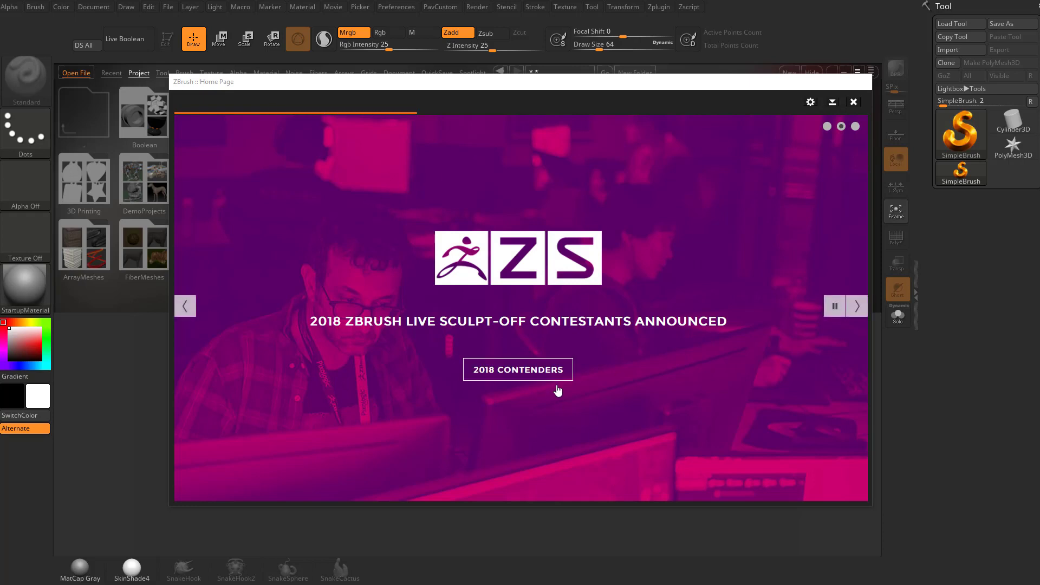
Set the home page to show only when news is updated, then close the home page window
click(810, 102)
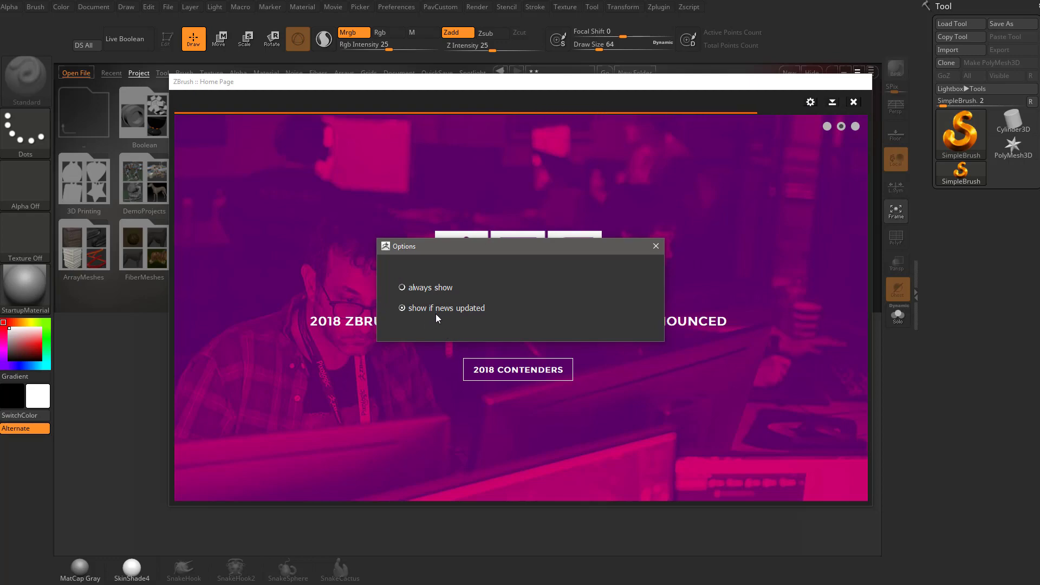
click(656, 246)
click(853, 102)
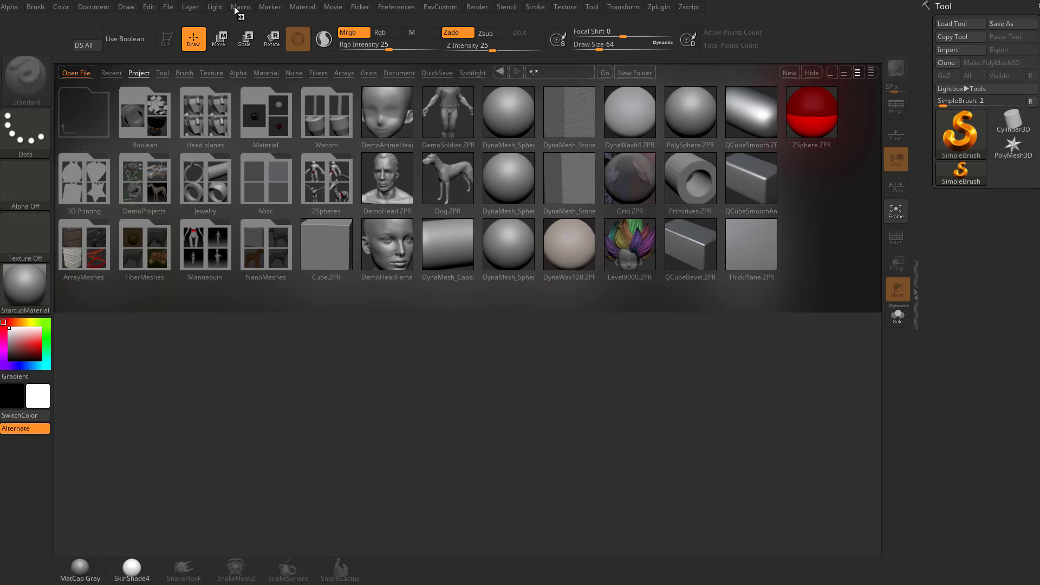
click(664, 8)
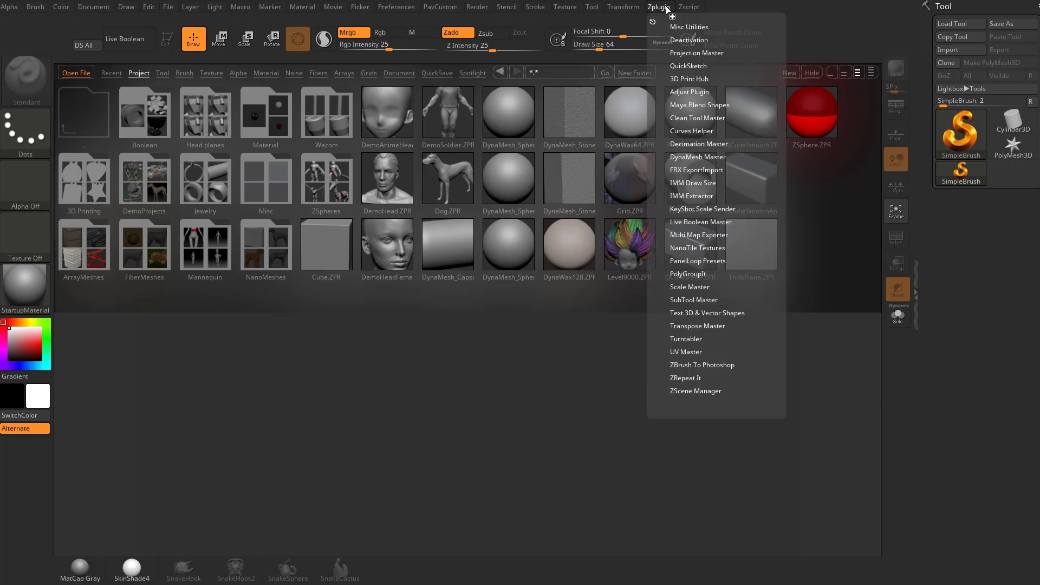
click(688, 27)
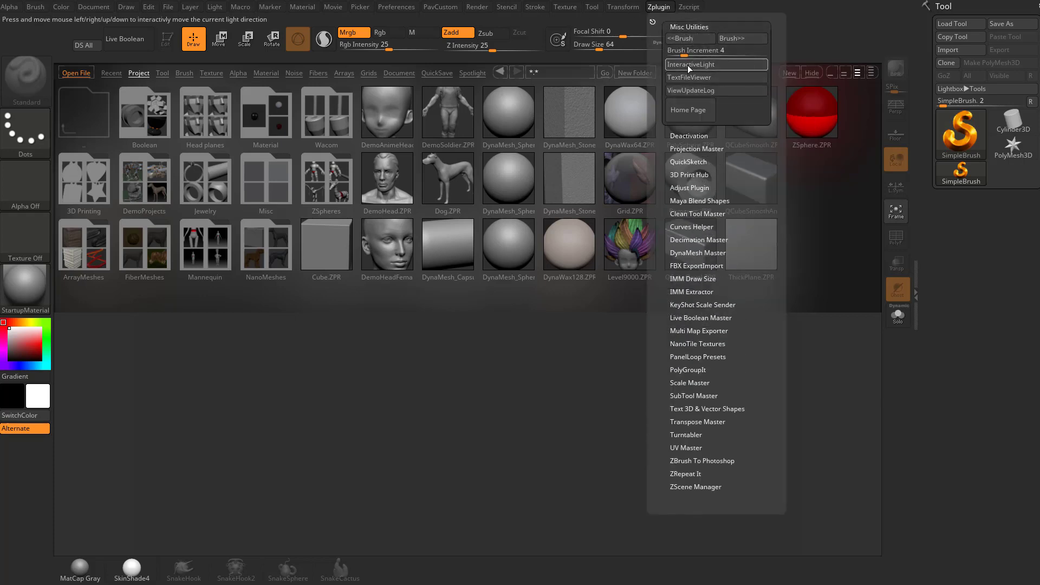
click(686, 27)
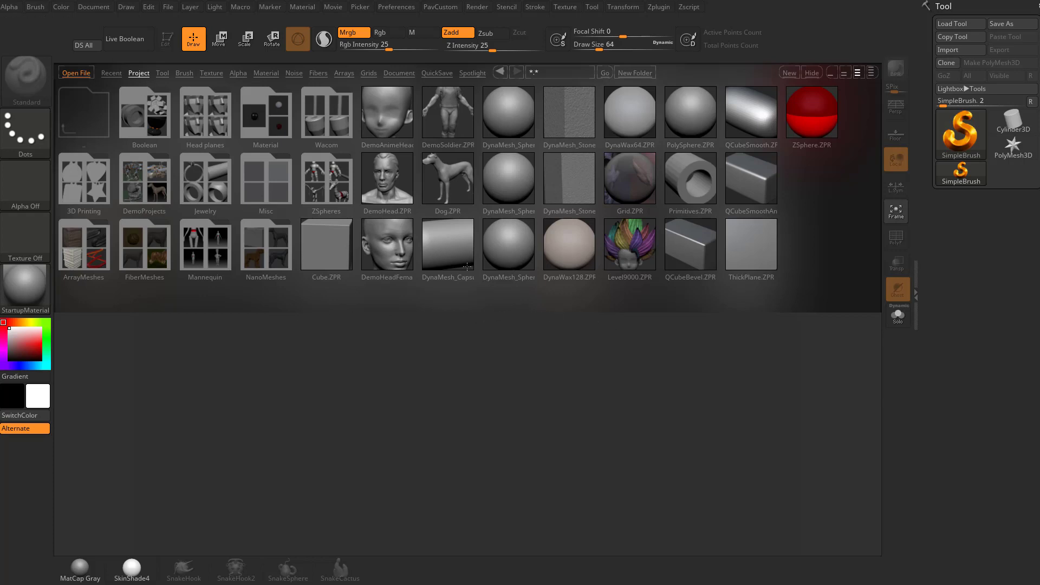
Hide the LightBox browser and toggle it back with the comma key
click(811, 73)
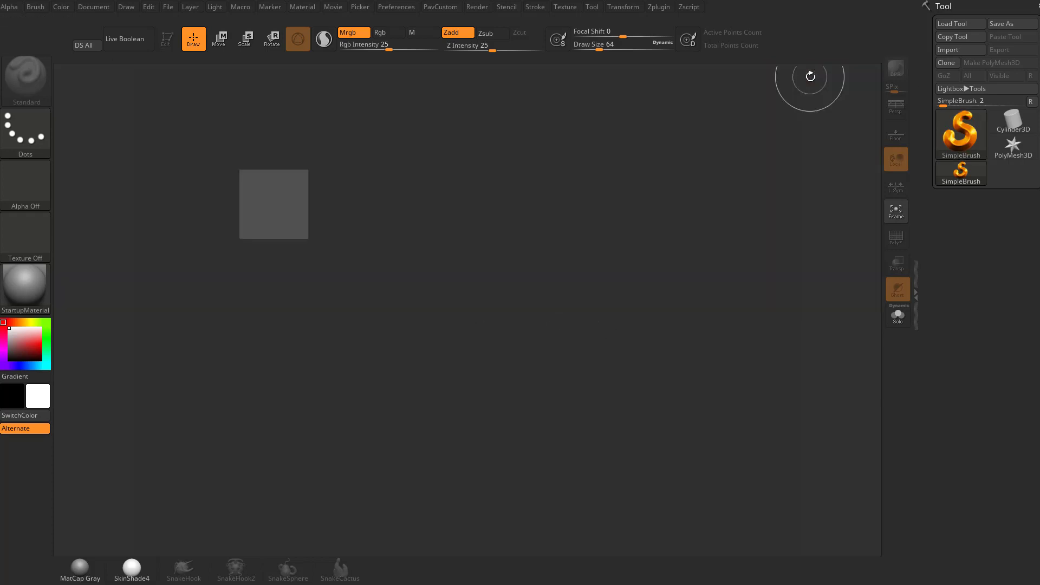
key(comma)
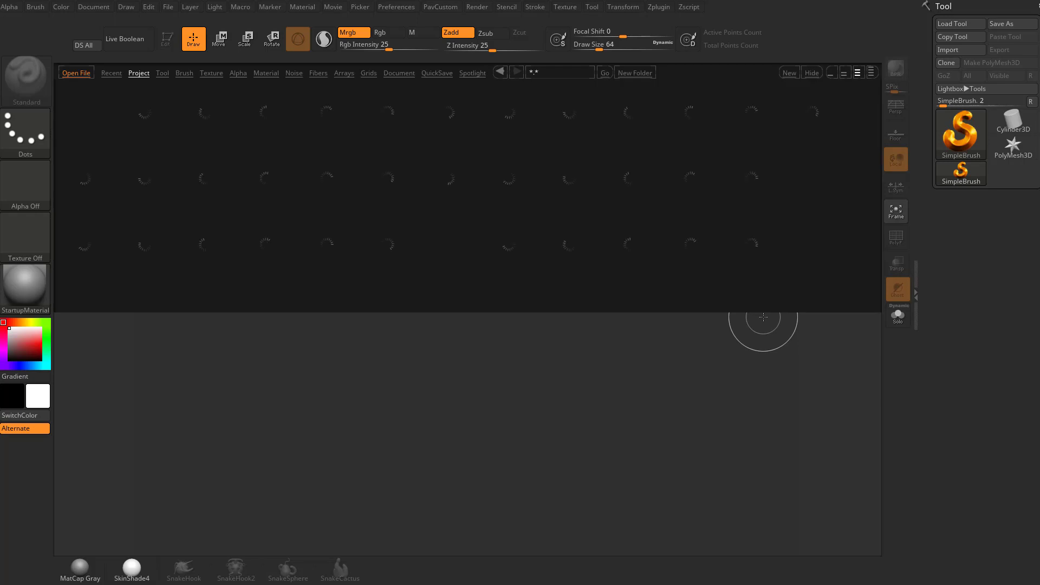
key(comma)
key(comma)
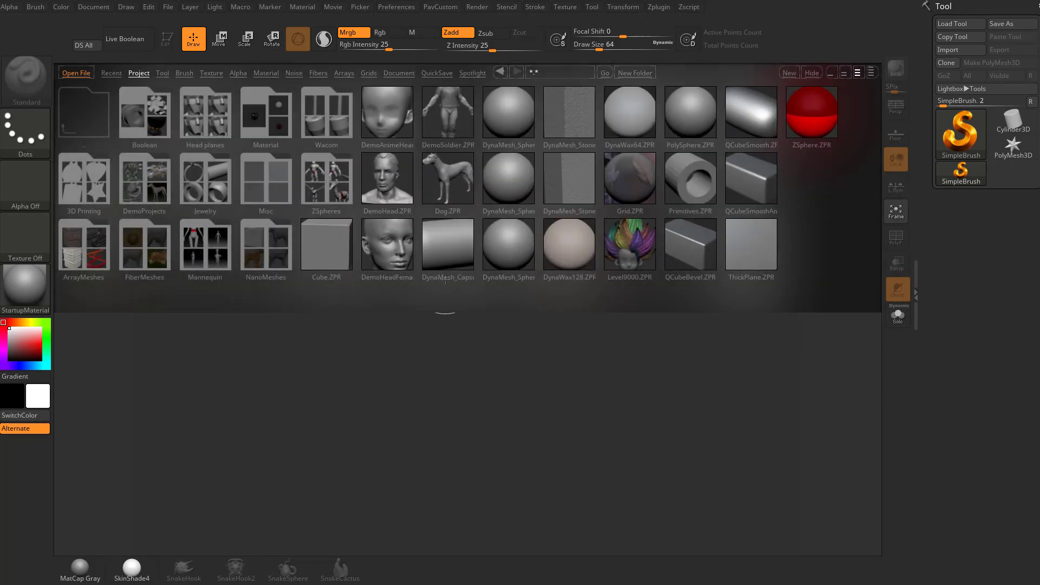
Expand Preferences > LightBox to reveal its Open At Launch setting
click(394, 7)
click(418, 204)
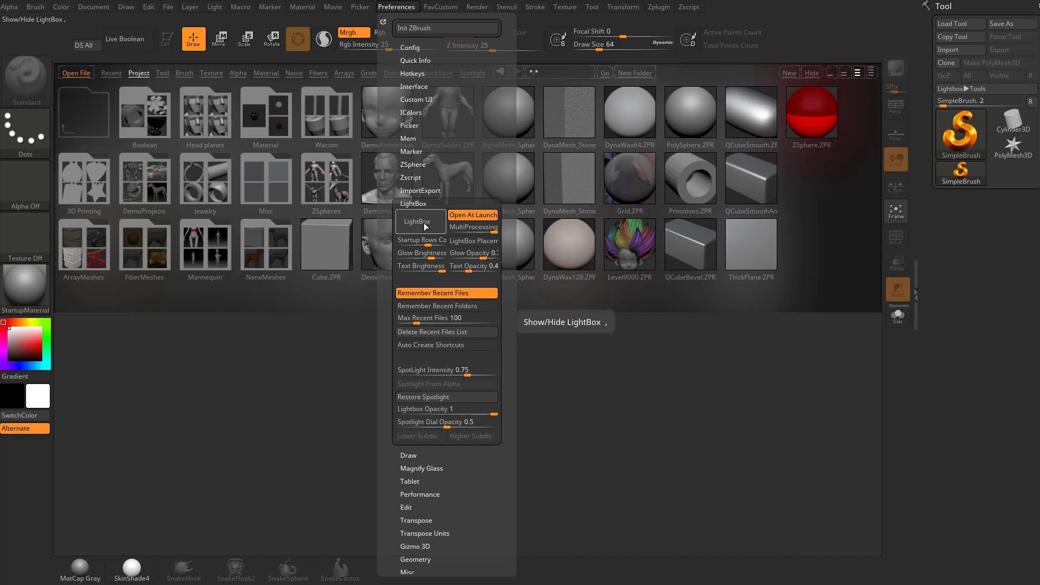
click(425, 227)
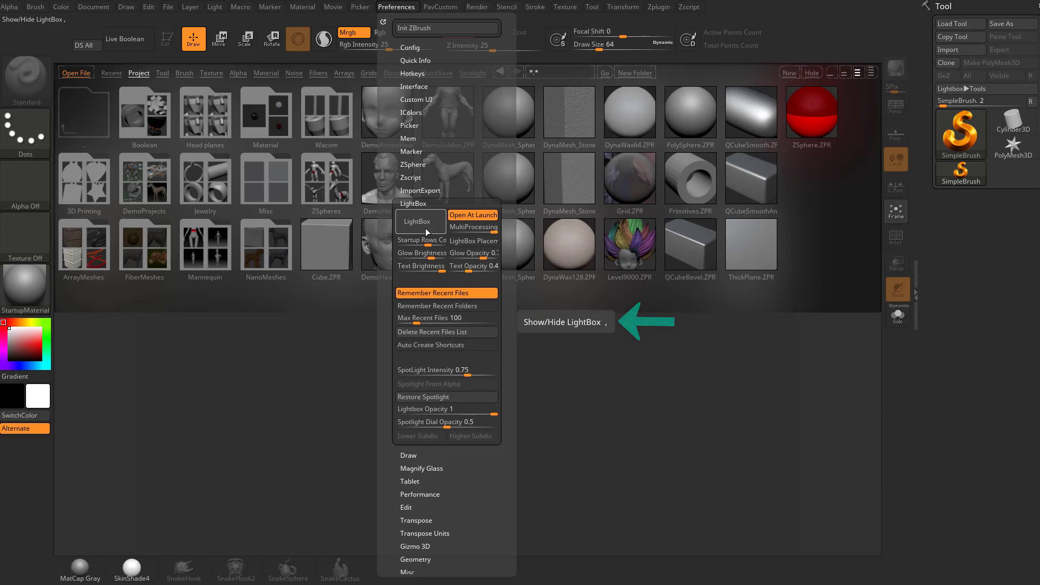
Read the Ctrl extended help for the LightBox and Frame buttons, then close Preferences
key(ctrl)
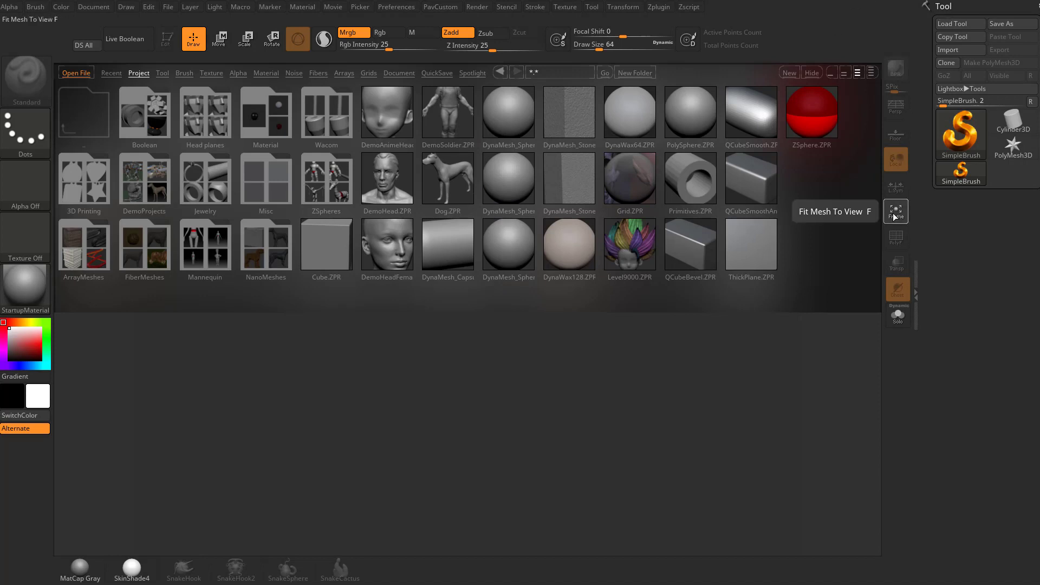
key(ctrl)
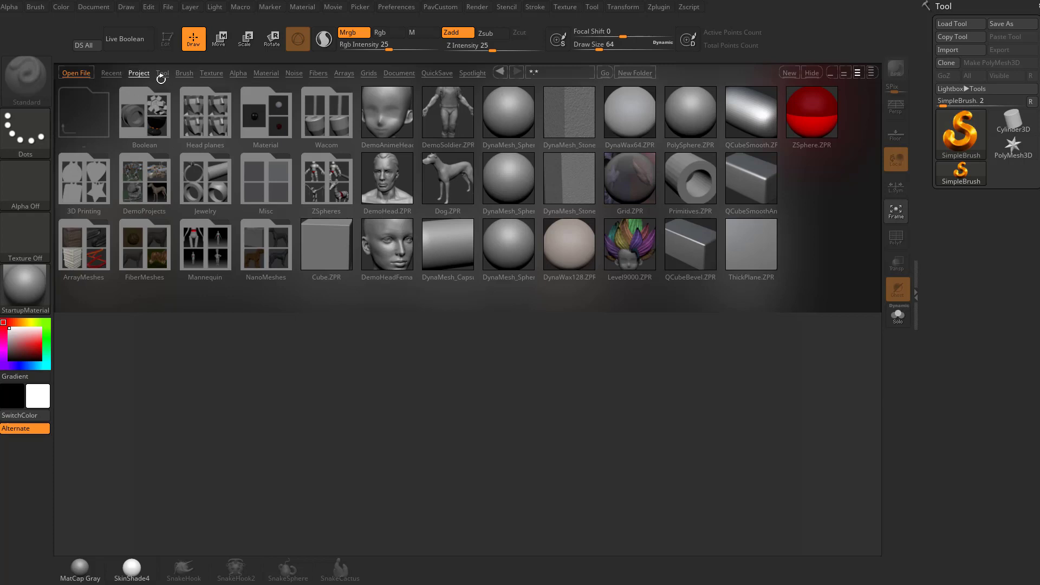
Switch LightBox to the Brush folder list and bring up the ZBrush 2018 folder in File Explorer
click(163, 73)
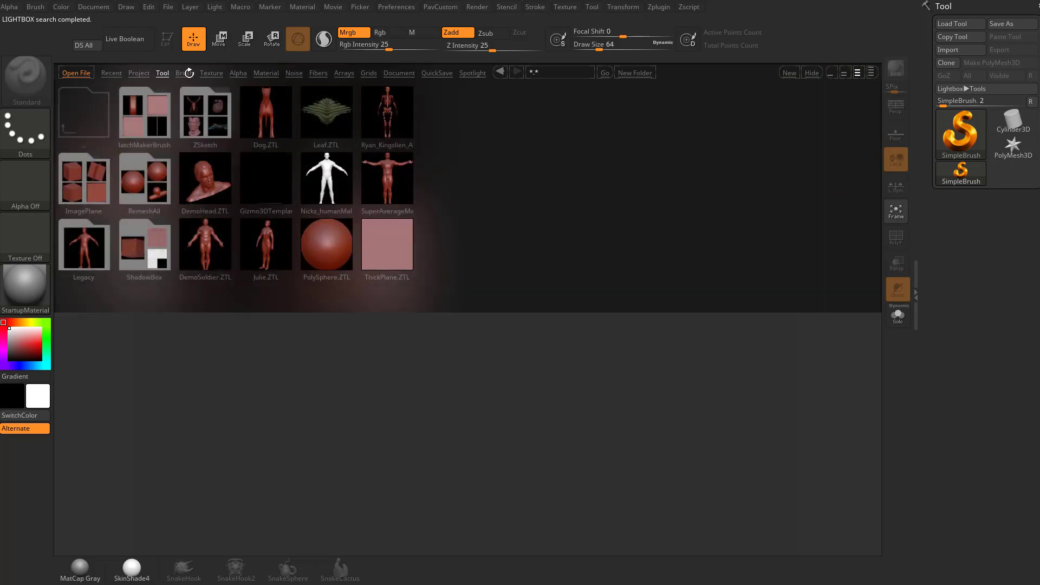
click(184, 73)
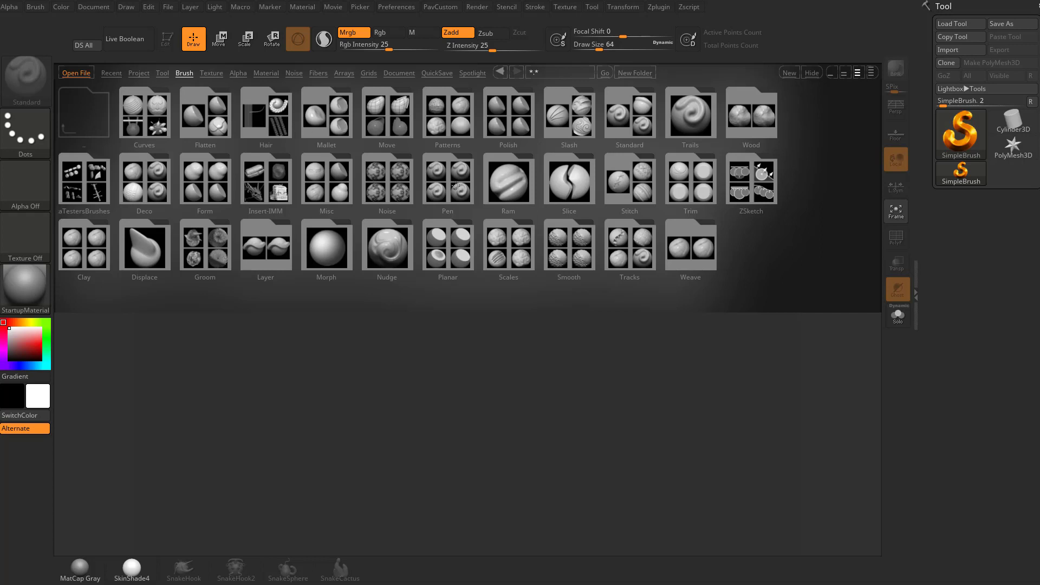
key(alt+Tab)
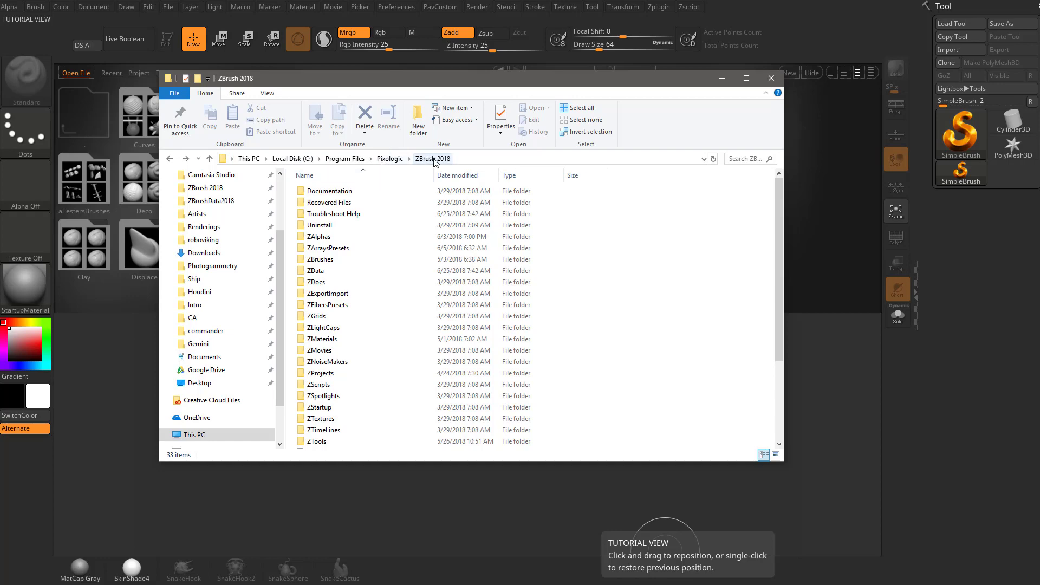
Open the ZBrushes folder inside the ZBrush 2018 installation folder
mouse_move(417, 79)
mouse_down()
mouse_move(413, 261)
mouse_move(420, 92)
mouse_up()
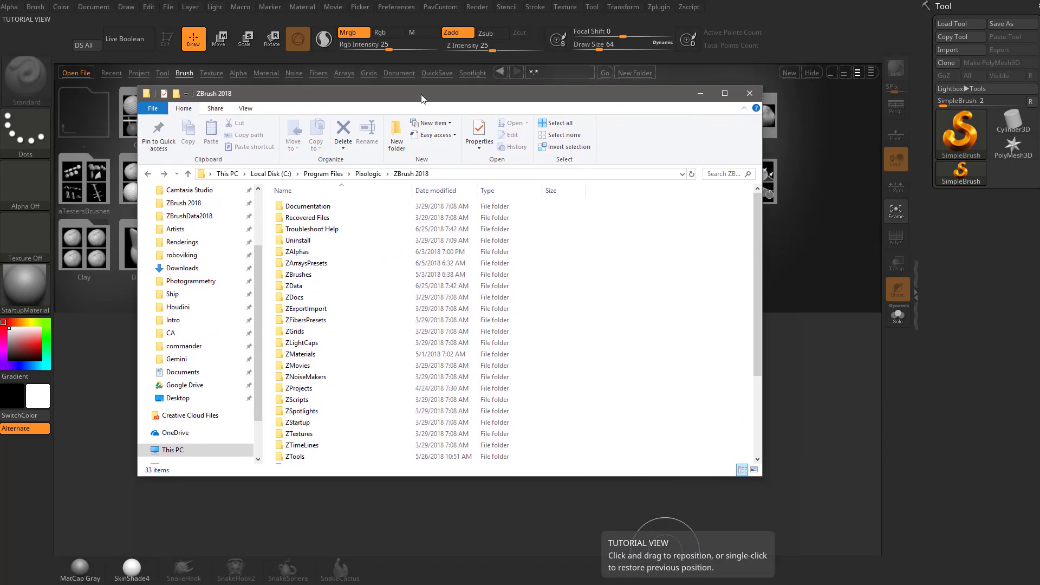
double_click(310, 275)
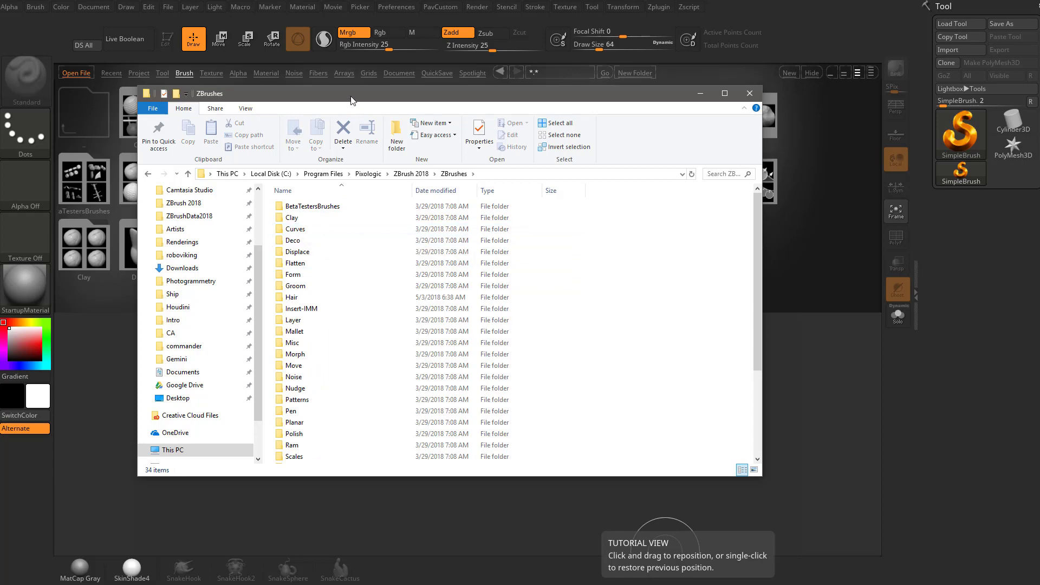
drag(348, 93, 323, 313)
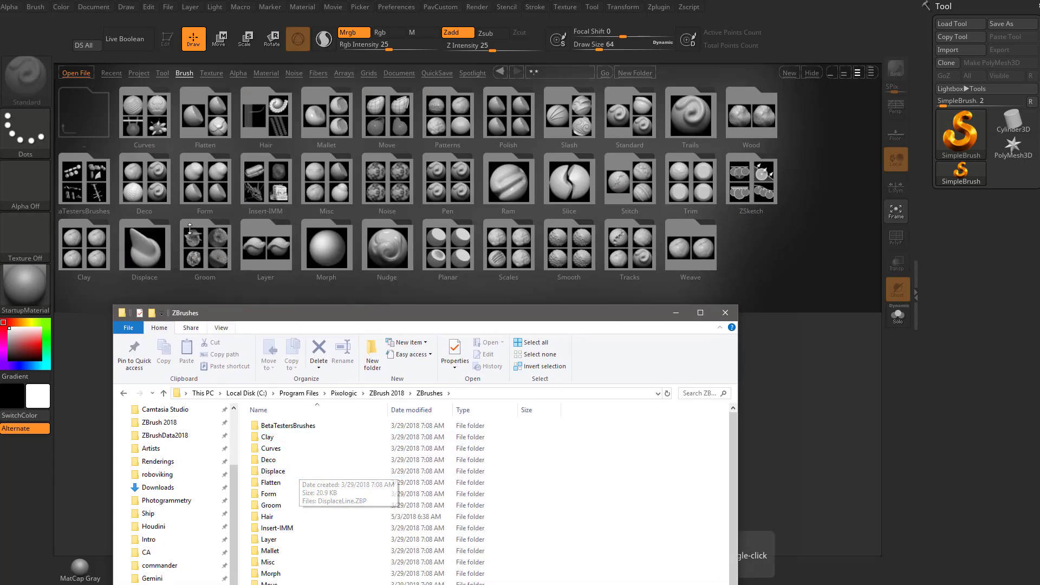
Create a new folder named Test inside ZBrushes, then move Explorer aside
right_click(567, 454)
mouse_move(506, 425)
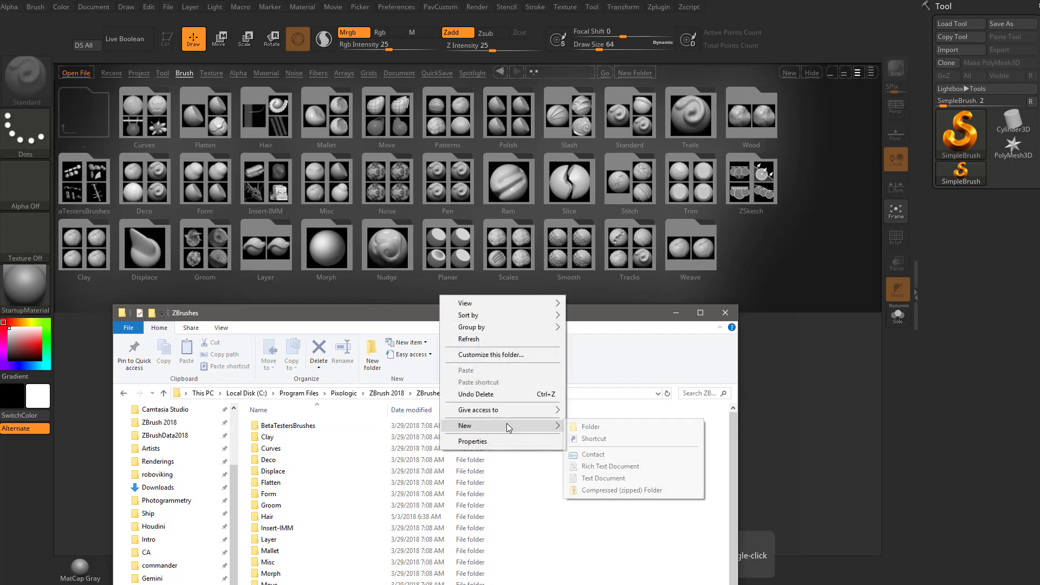
click(584, 427)
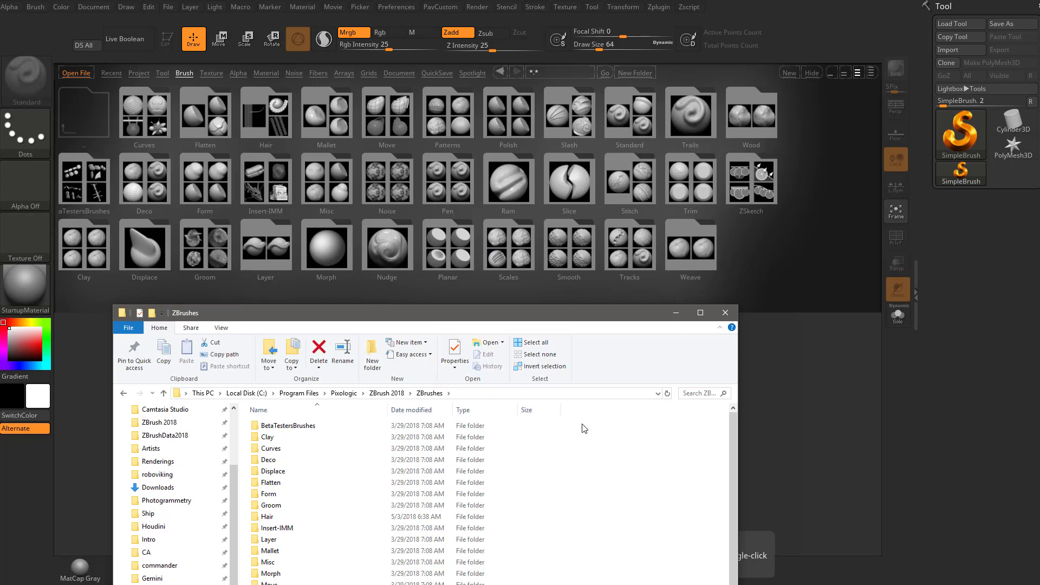
key(Return)
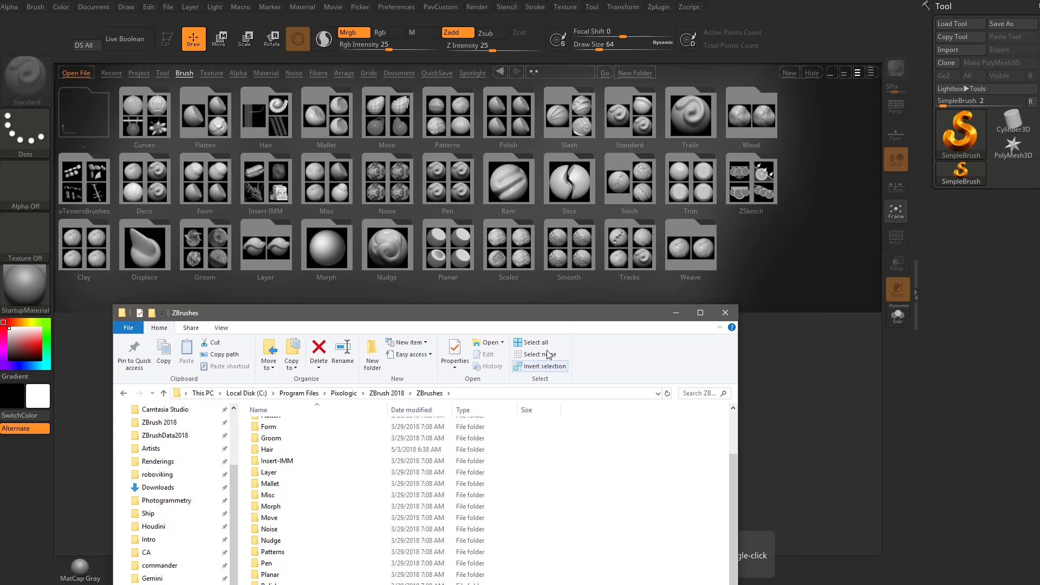
drag(554, 316, 598, 52)
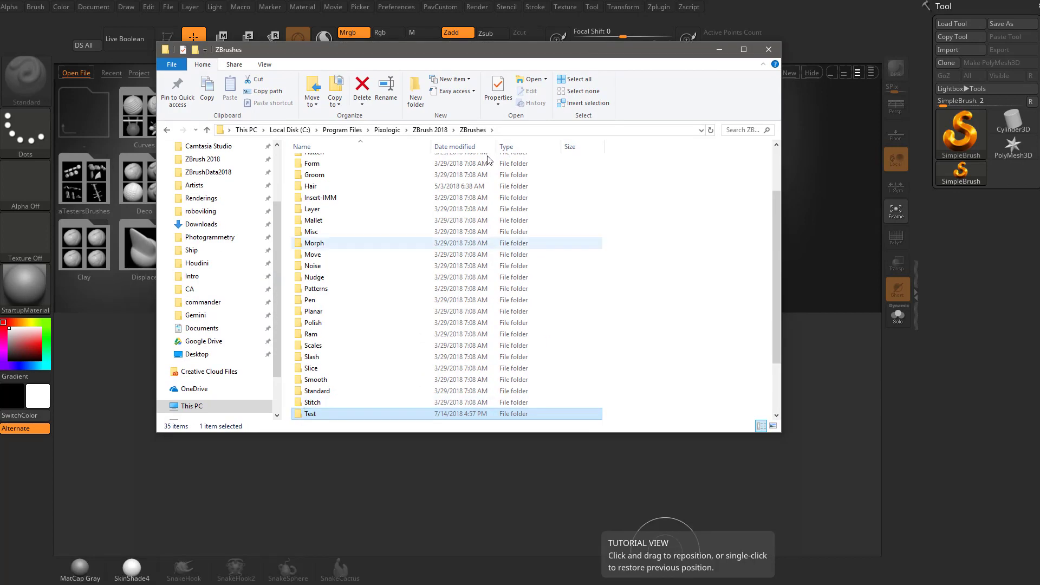
drag(504, 54, 474, 530)
Close Explorer, reopen LightBox on Brush, and check the empty Test folder
click(689, 525)
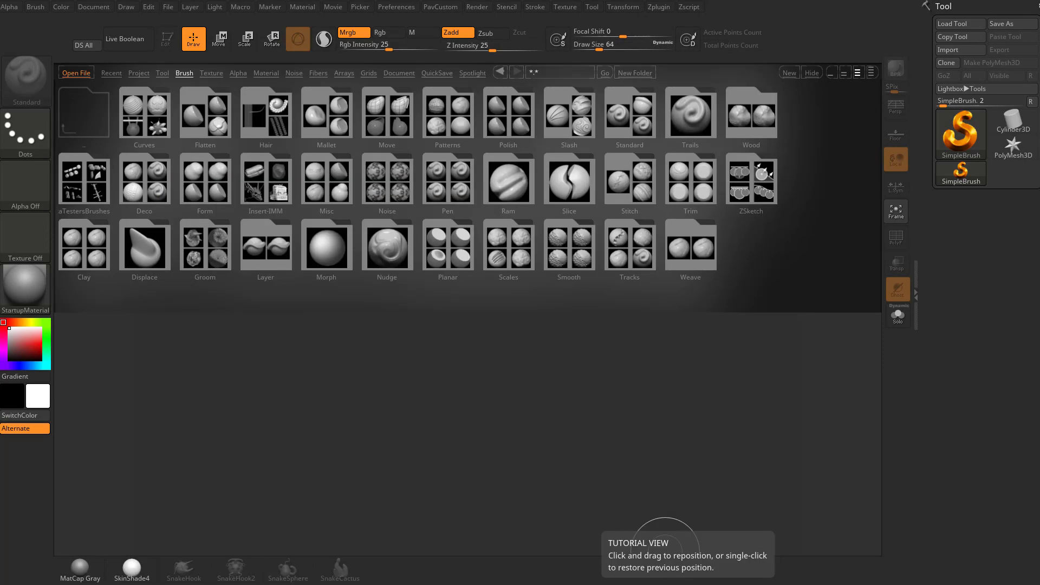
click(813, 73)
key(comma)
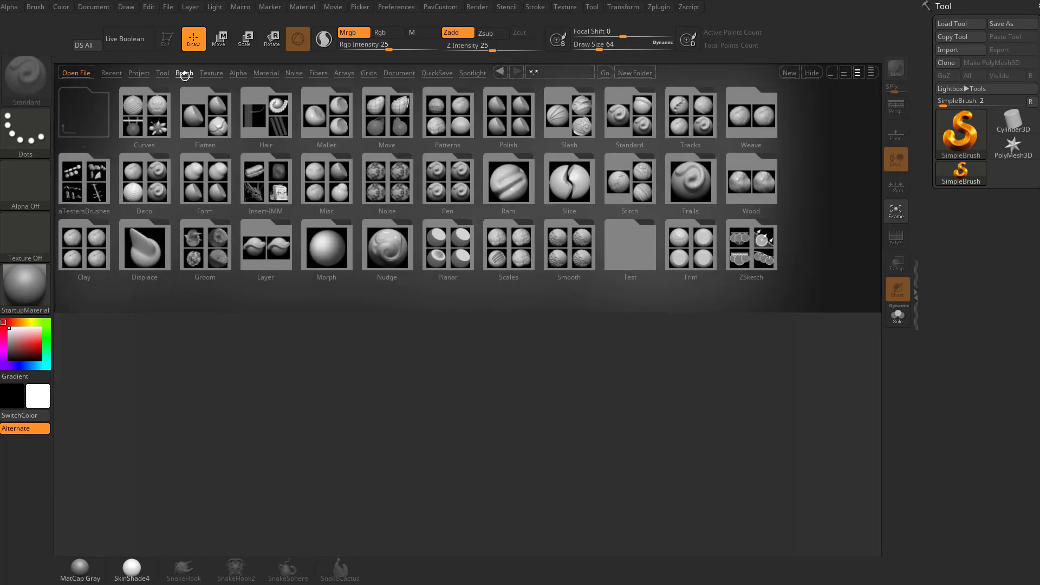
click(630, 243)
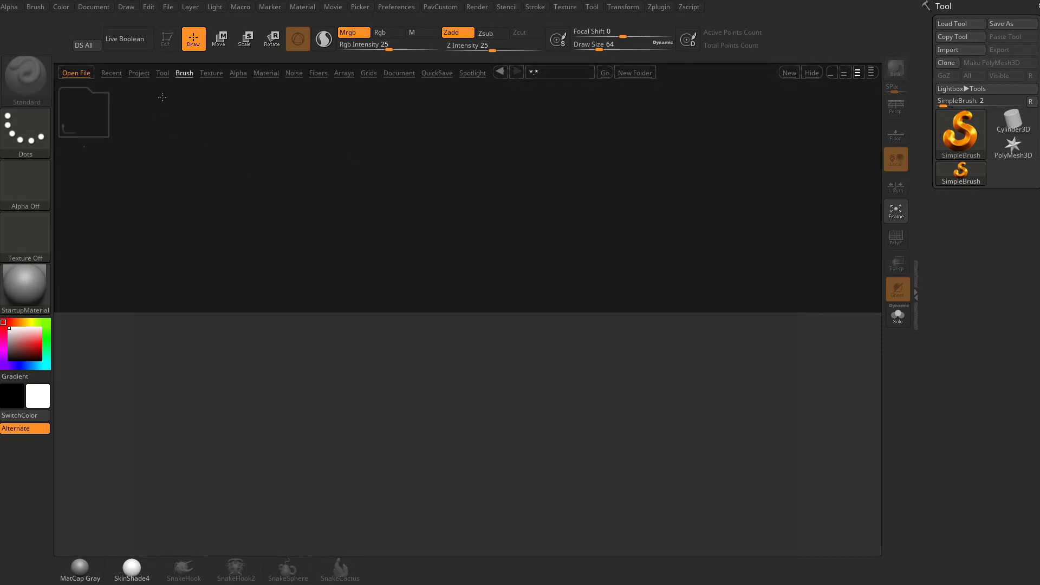
click(182, 74)
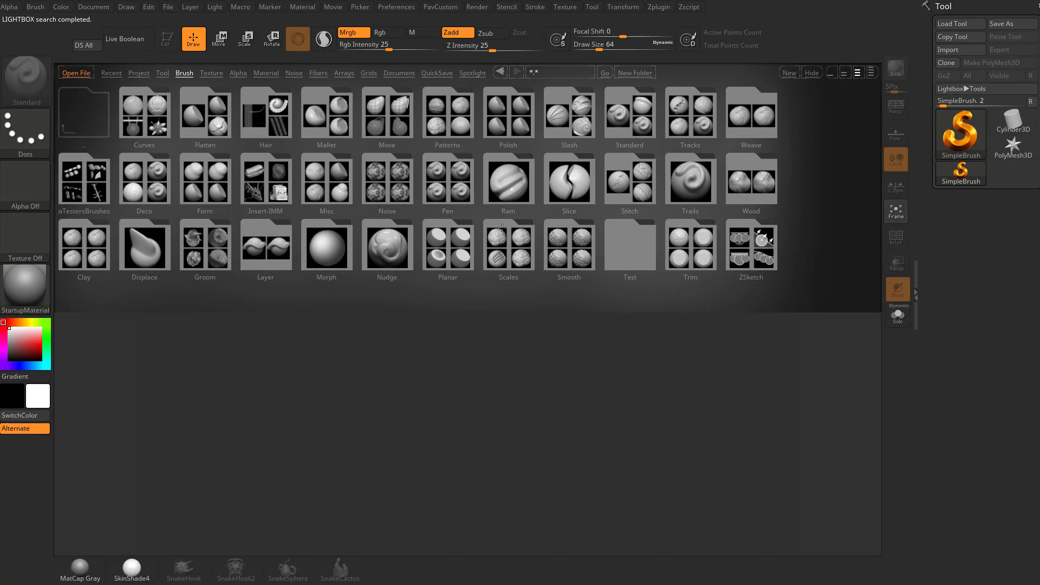
Browse the Project, Tool, Brush, Texture, Alpha and Material libraries, then hide LightBox
click(139, 72)
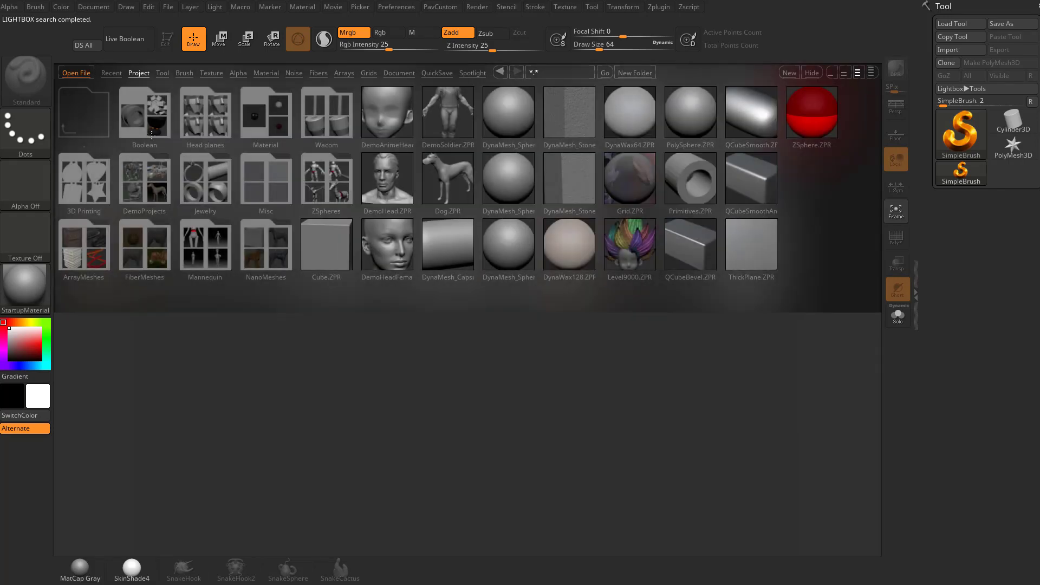
click(162, 72)
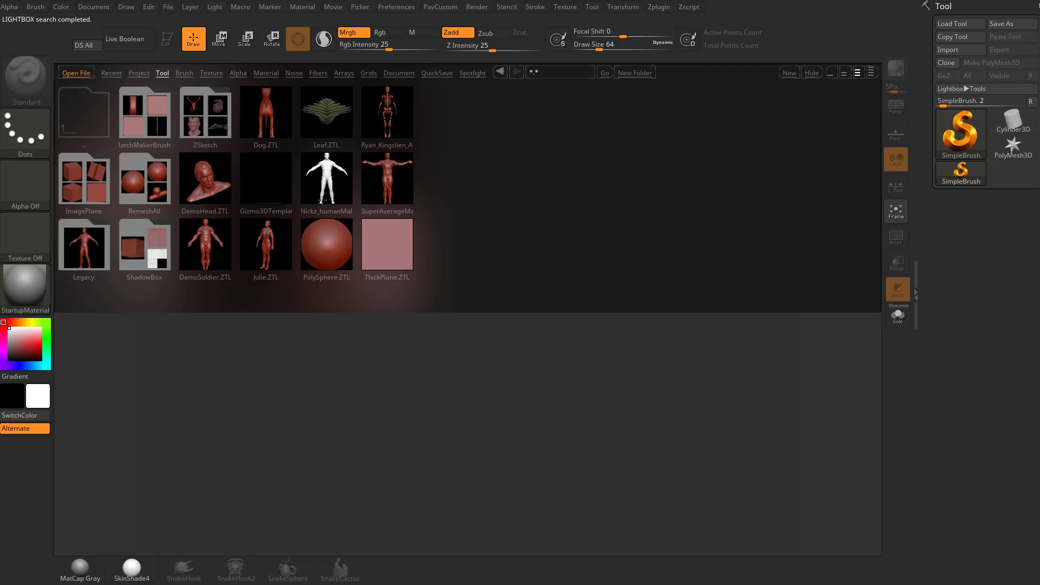
click(185, 72)
click(208, 73)
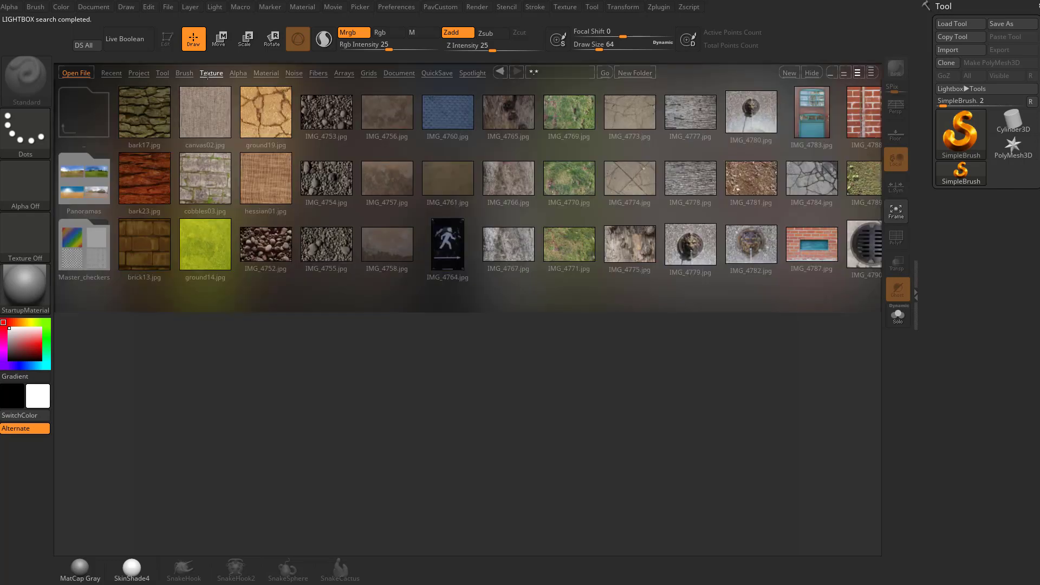
click(238, 73)
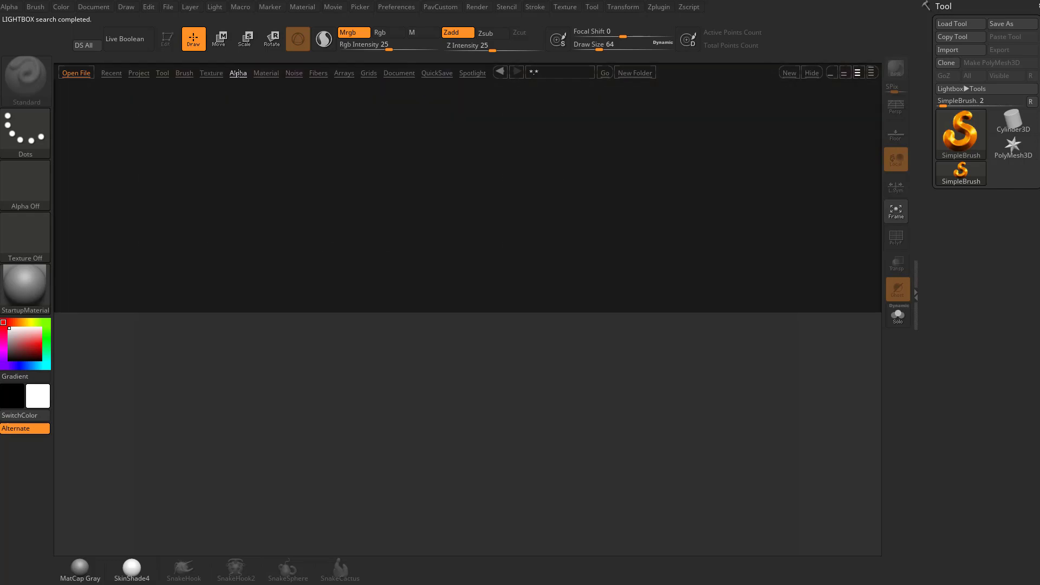
click(268, 73)
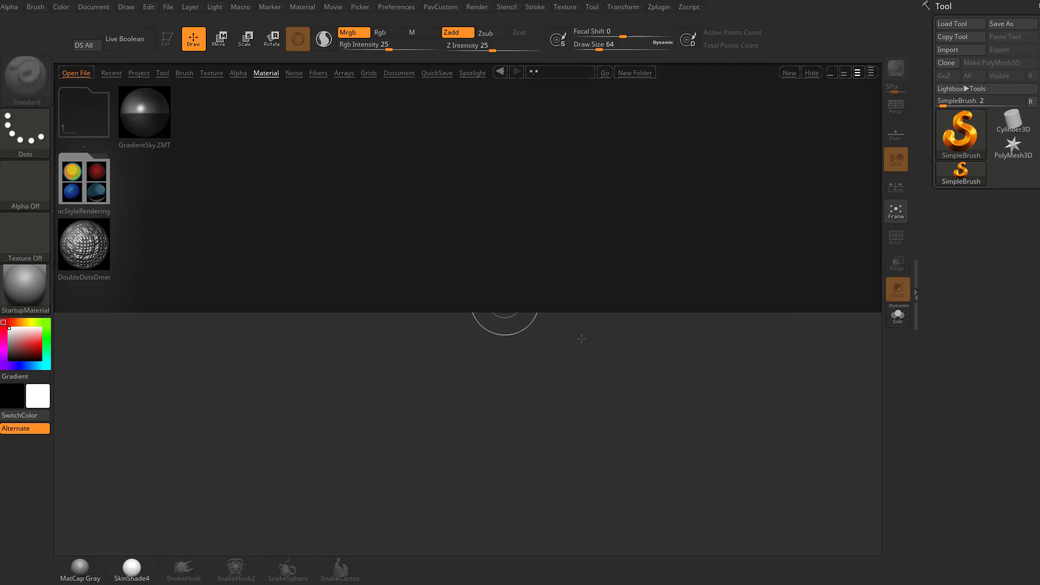
key(comma)
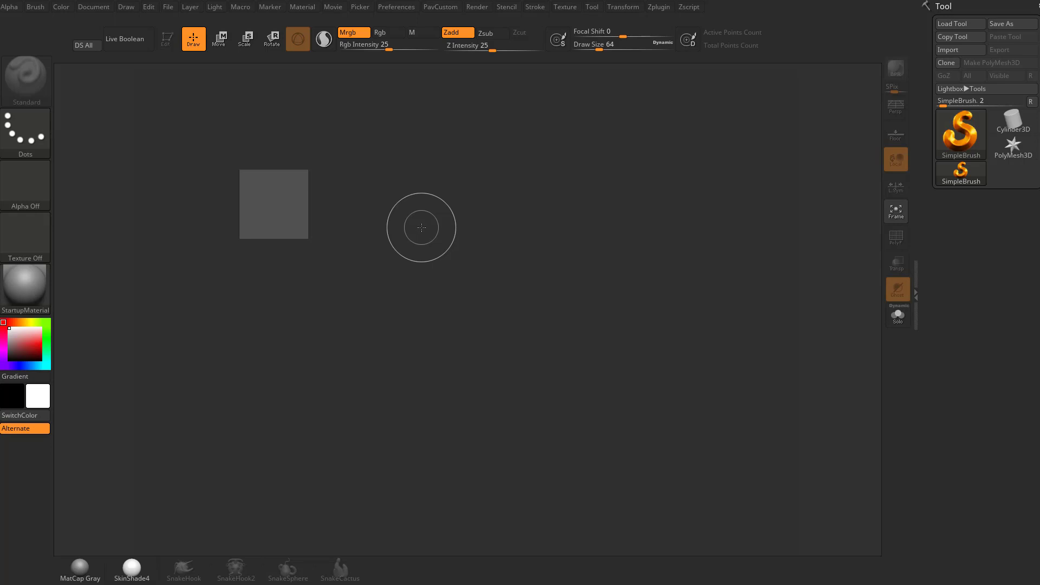
Turn off Open At Launch in Preferences > LightBox
key(comma)
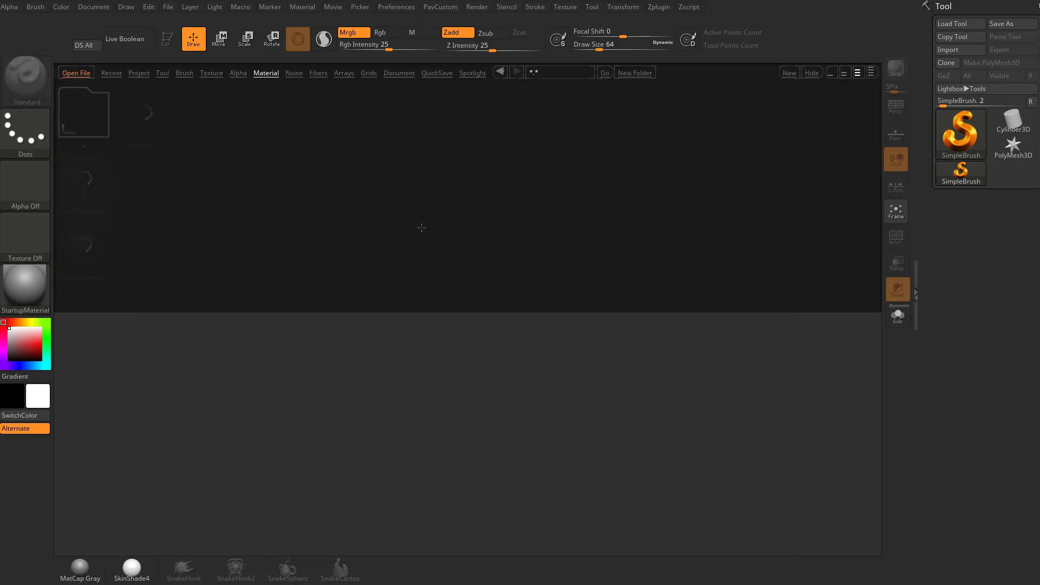
key(comma)
click(398, 7)
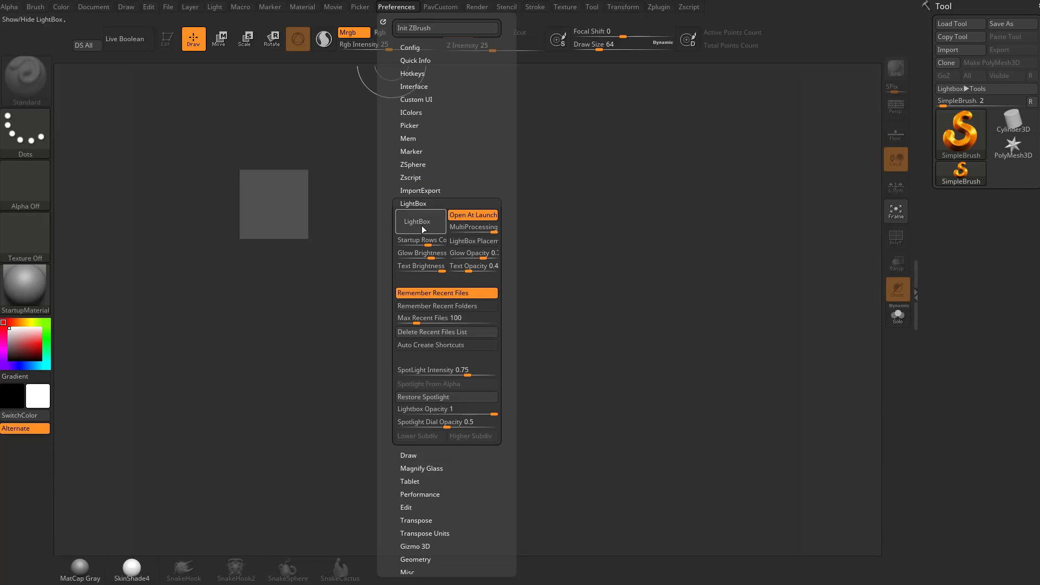
click(475, 215)
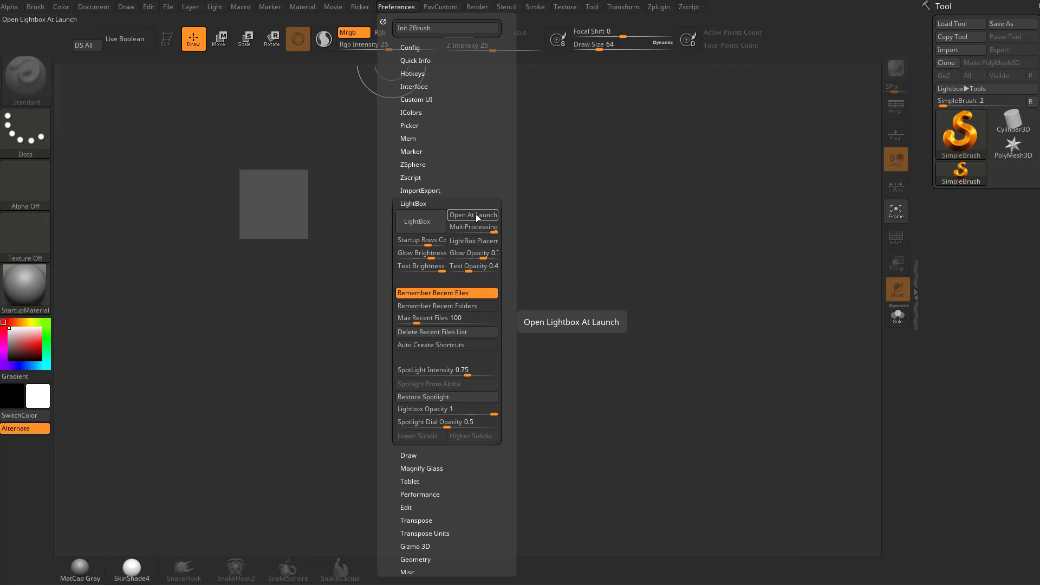
Expand the Config and LightBox sub-palettes together in Preferences
click(415, 47)
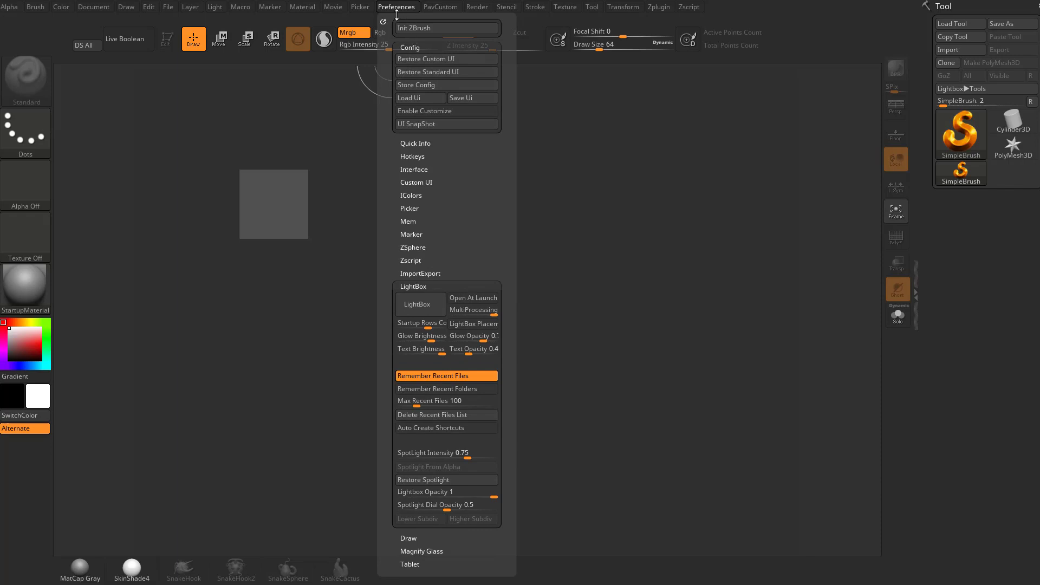
click(417, 46)
click(414, 201)
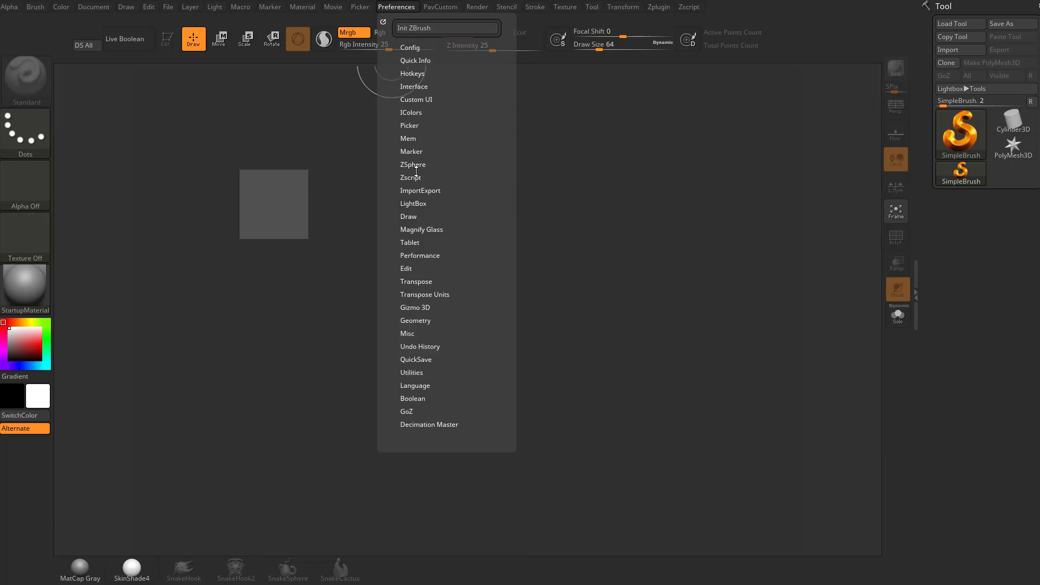
click(413, 203)
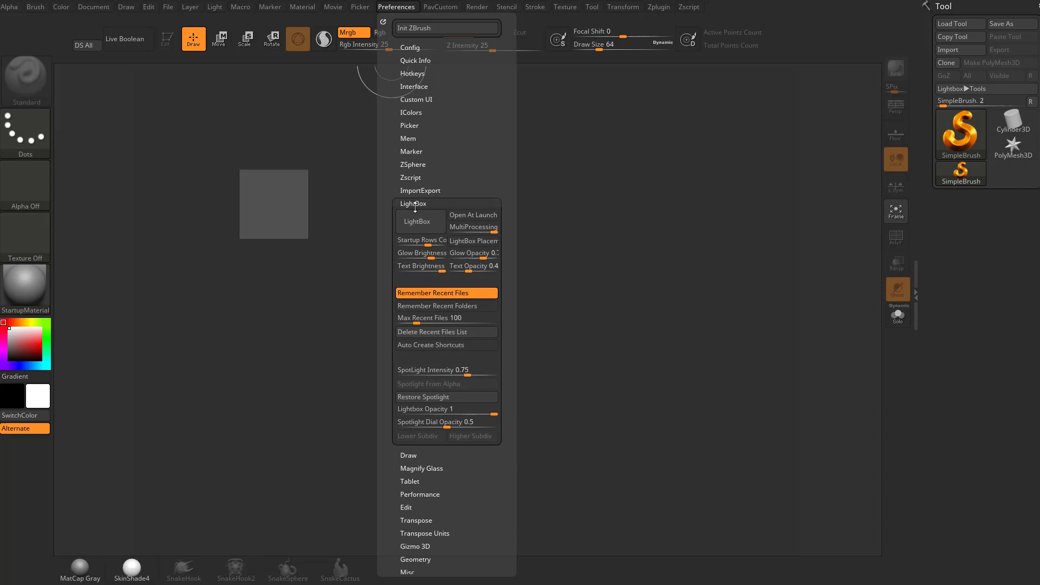
click(417, 48)
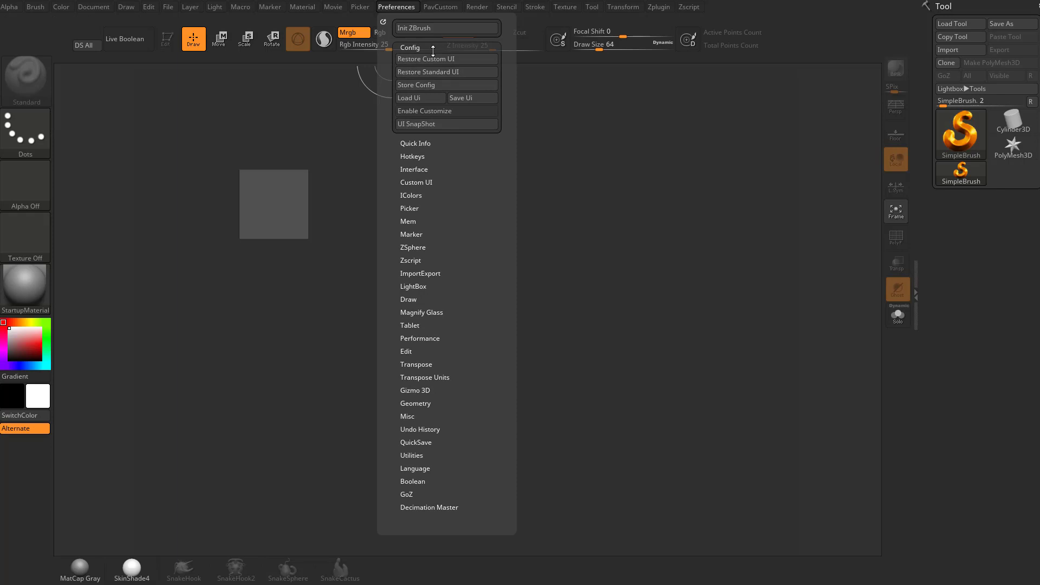
click(416, 287)
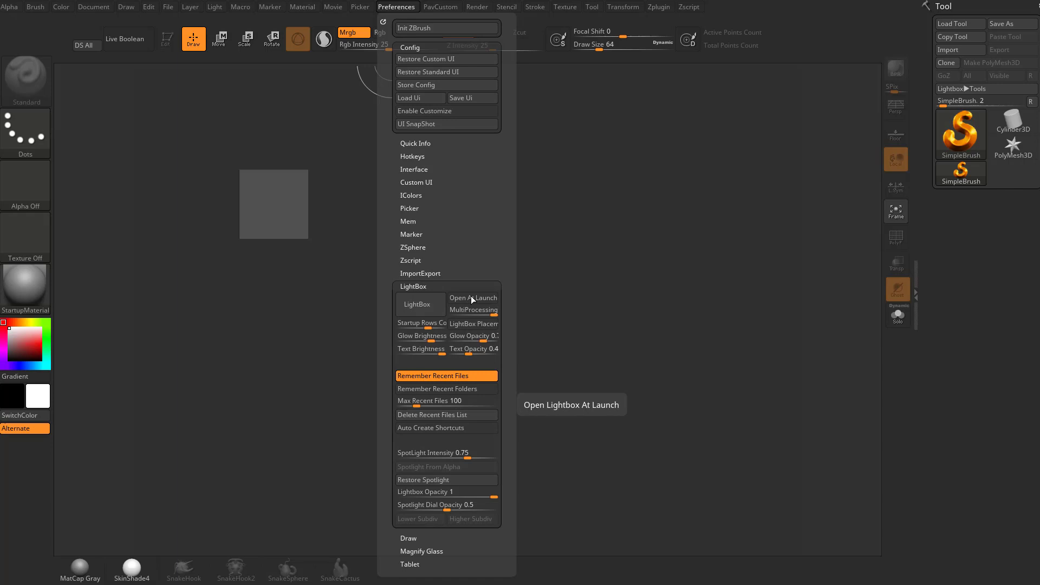
Store the master configuration with Store Config, confirm it, and reopen Preferences
click(426, 86)
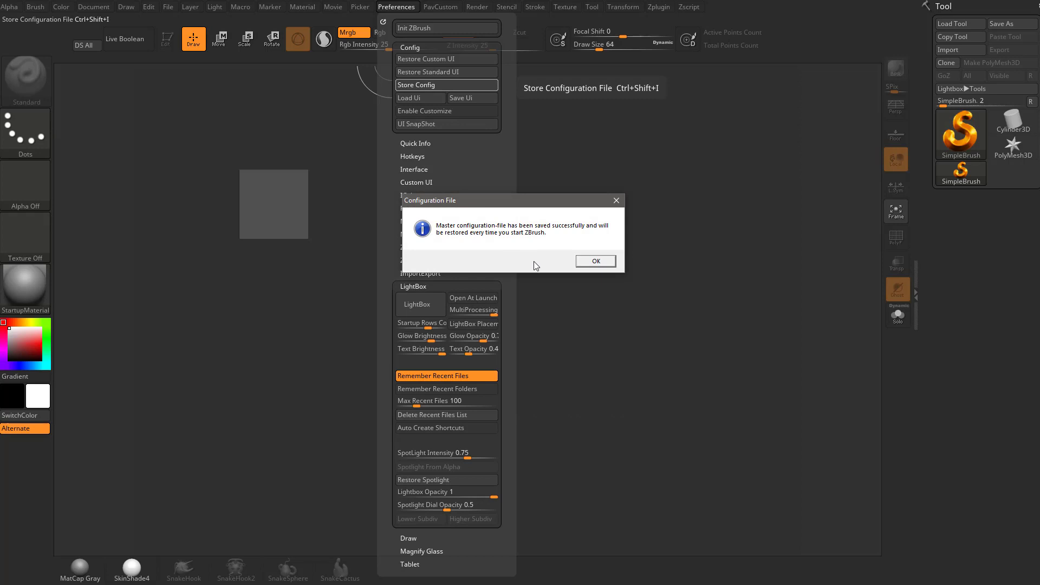
click(611, 262)
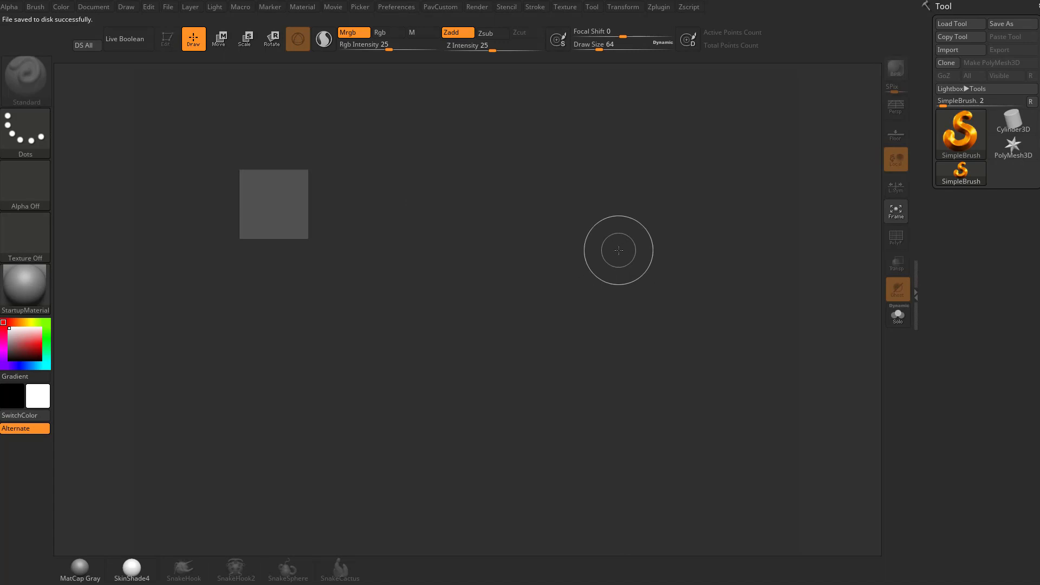
click(383, 11)
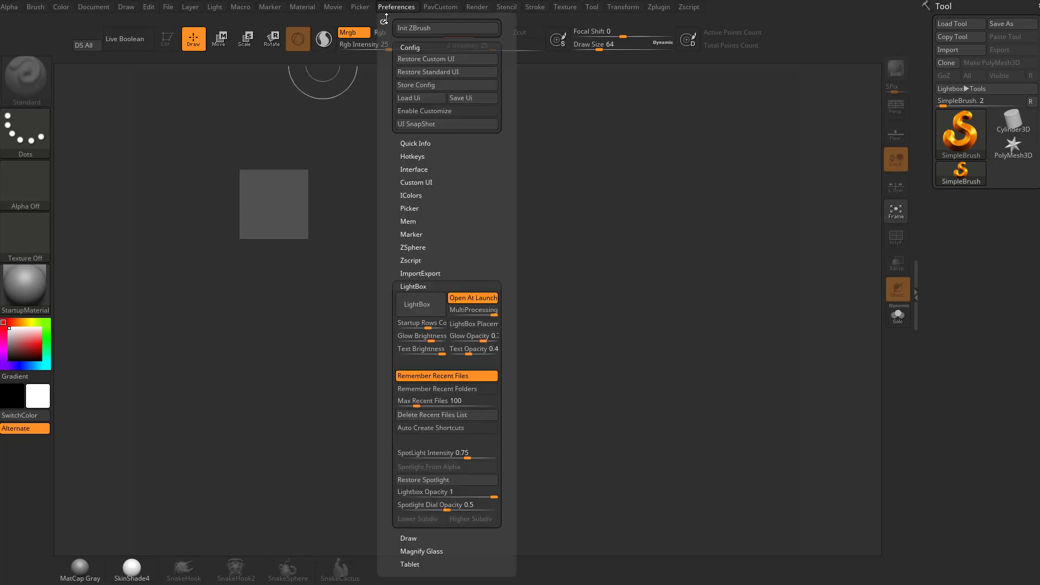